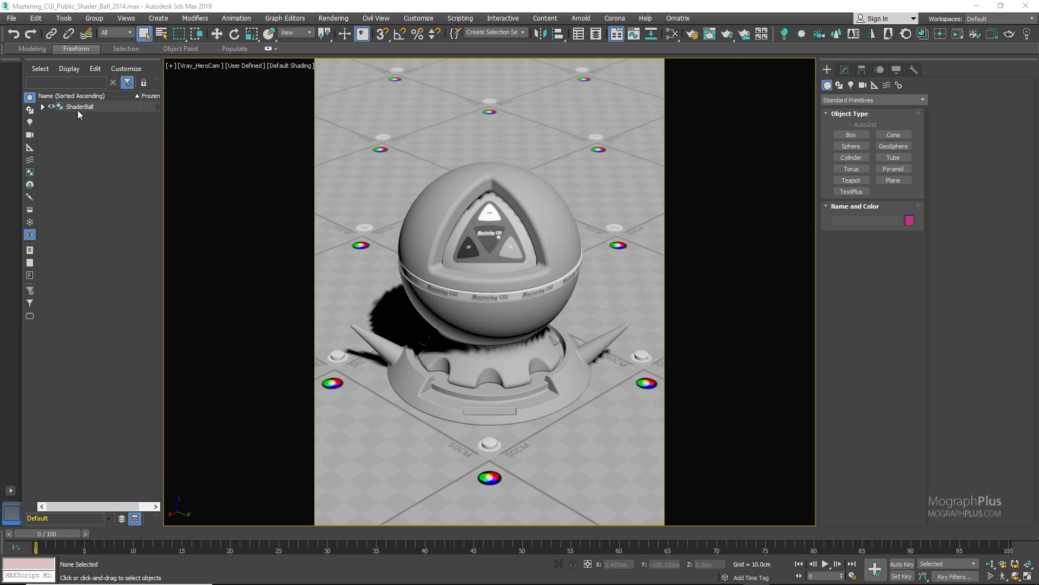
Compare the scene file previews, then load Mastering_CGI_Public_Shader_Ball_2014.max from the scenes folder
{"action": "left_click", "coordinate": [11, 18]}
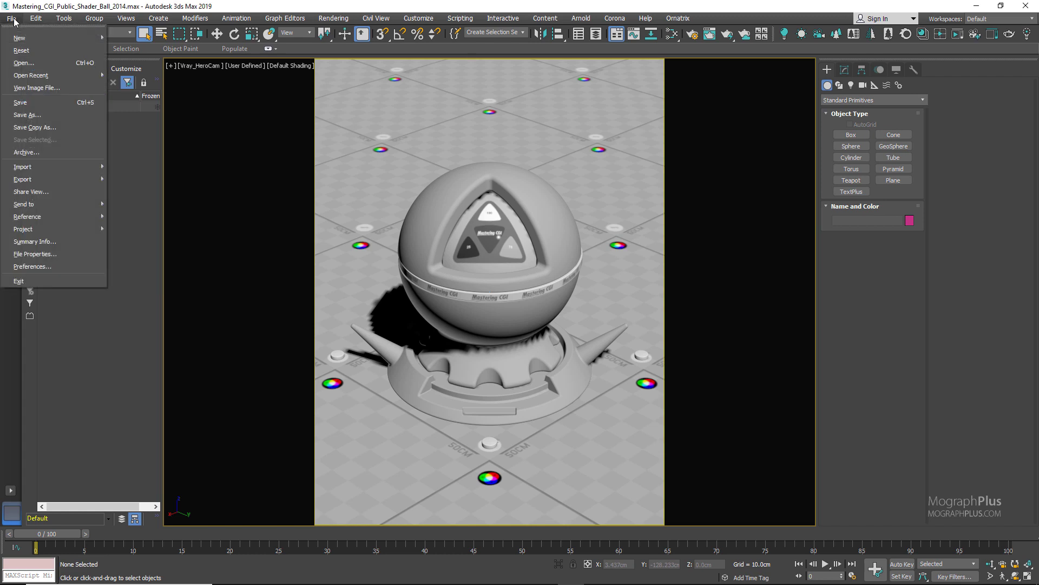
{"action": "left_click", "coordinate": [44, 62]}
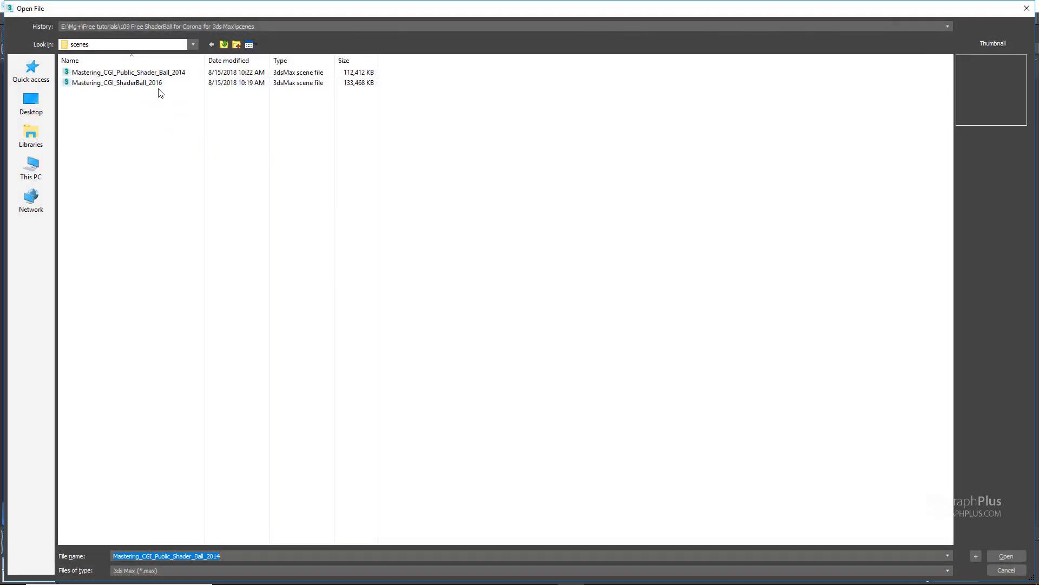
{"action": "left_click", "coordinate": [162, 73]}
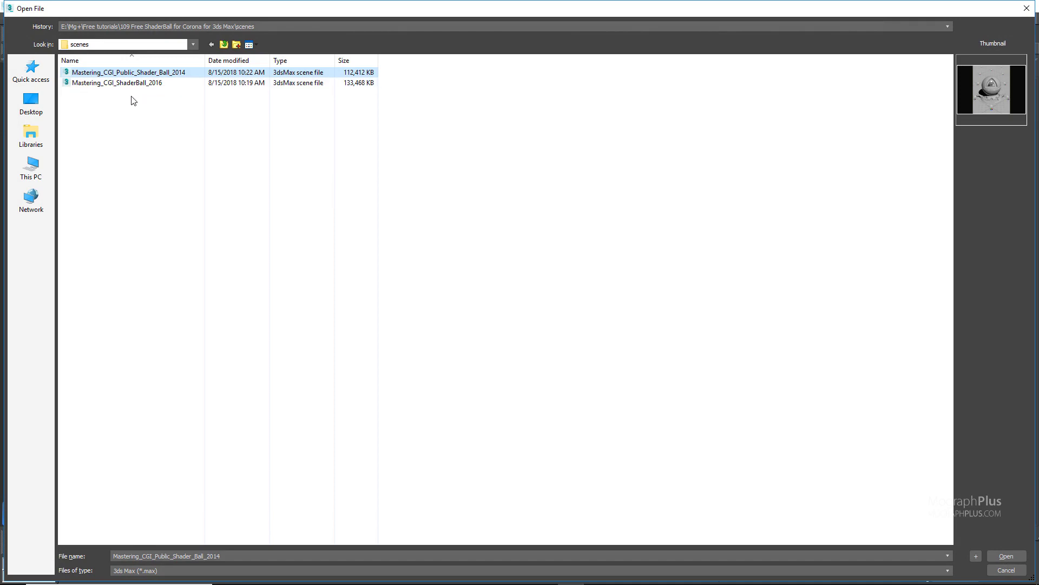
{"action": "left_click", "coordinate": [149, 84]}
{"action": "left_click", "coordinate": [175, 74]}
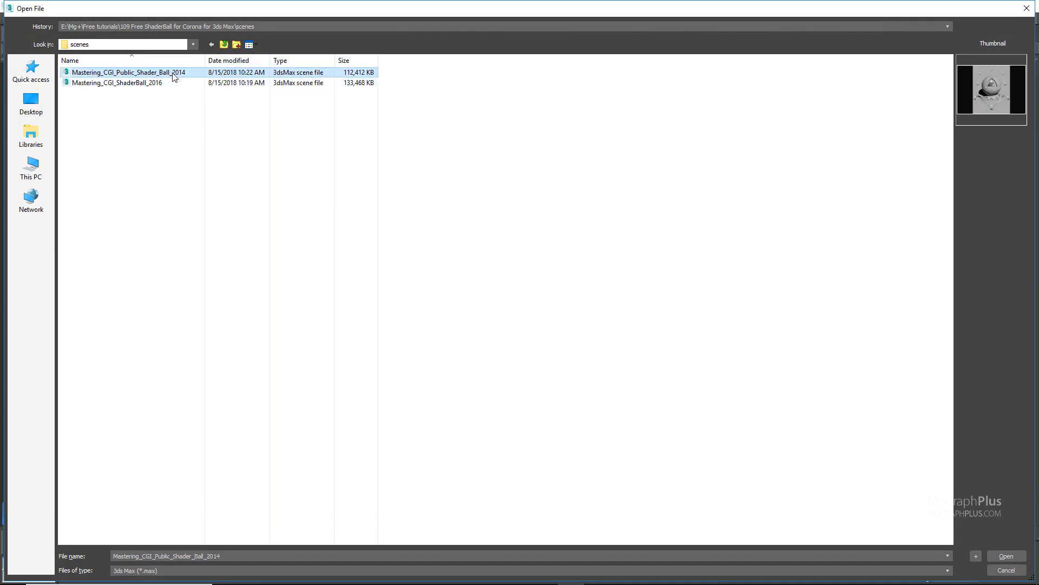
{"action": "double_click", "coordinate": [153, 78]}
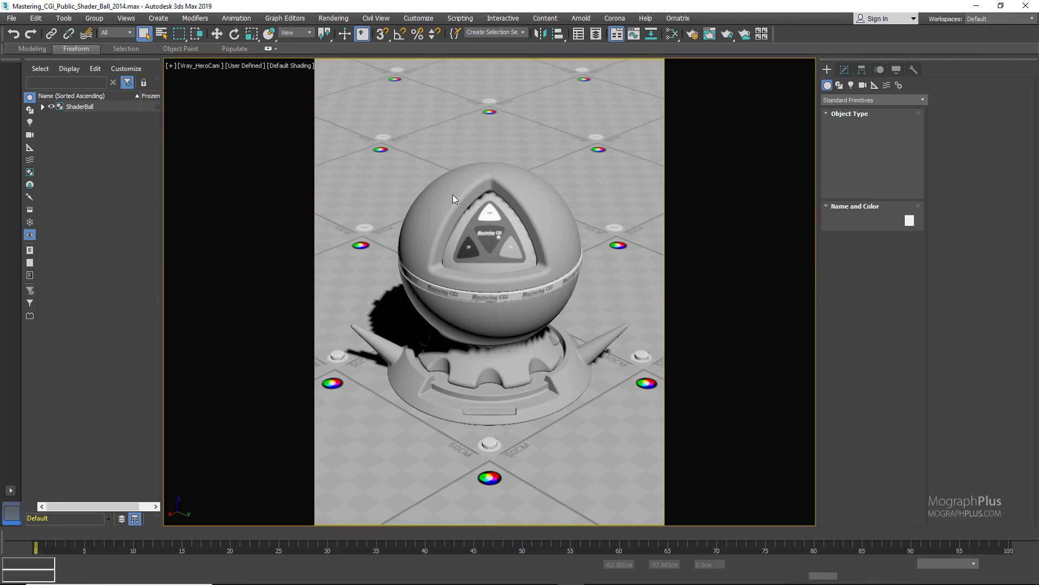
Add a CoronaMtl node (Material #2) in the Slate Material Editor and assign it to the selected _Main group
{"action": "left_click", "coordinate": [489, 228]}
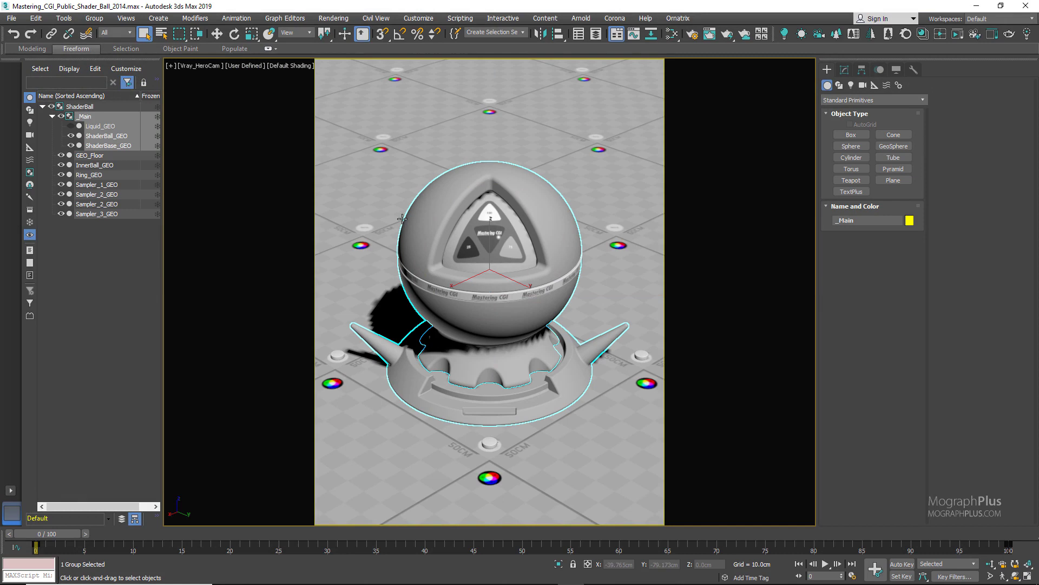
{"action": "left_click", "coordinate": [671, 33]}
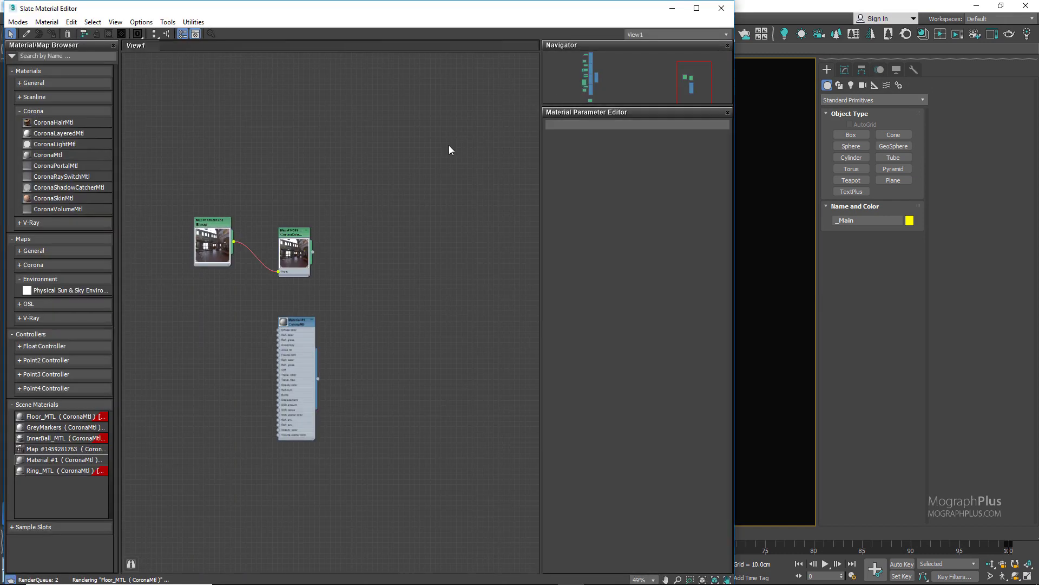
{"action": "scroll", "coordinate": [293, 341], "scroll_direction": "up", "scroll_amount": 5}
{"action": "right_click", "coordinate": [373, 264]}
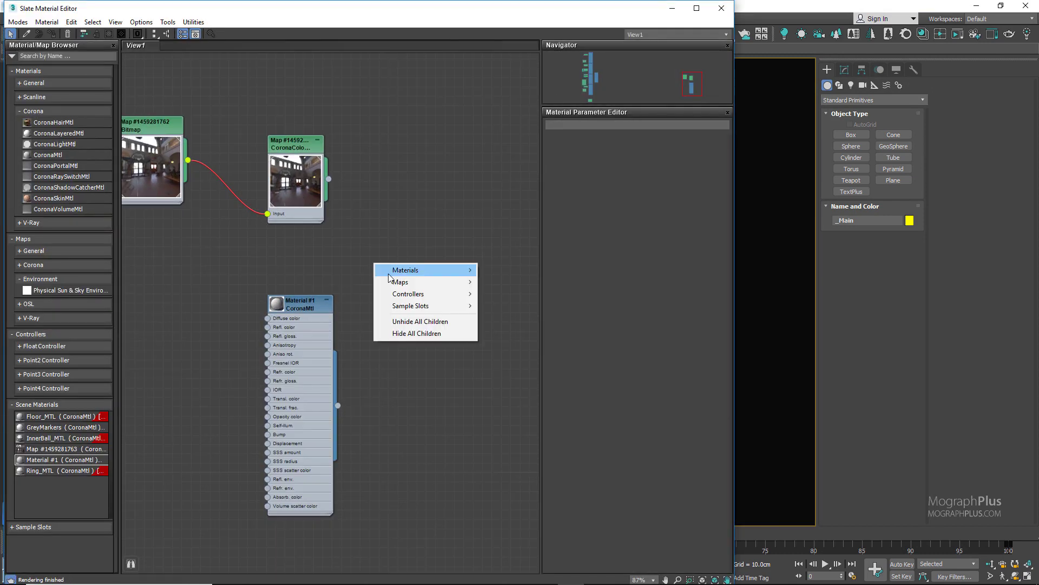
{"action": "mouse_move", "coordinate": [412, 269]}
{"action": "mouse_move", "coordinate": [511, 293]}
{"action": "left_click", "coordinate": [609, 329]}
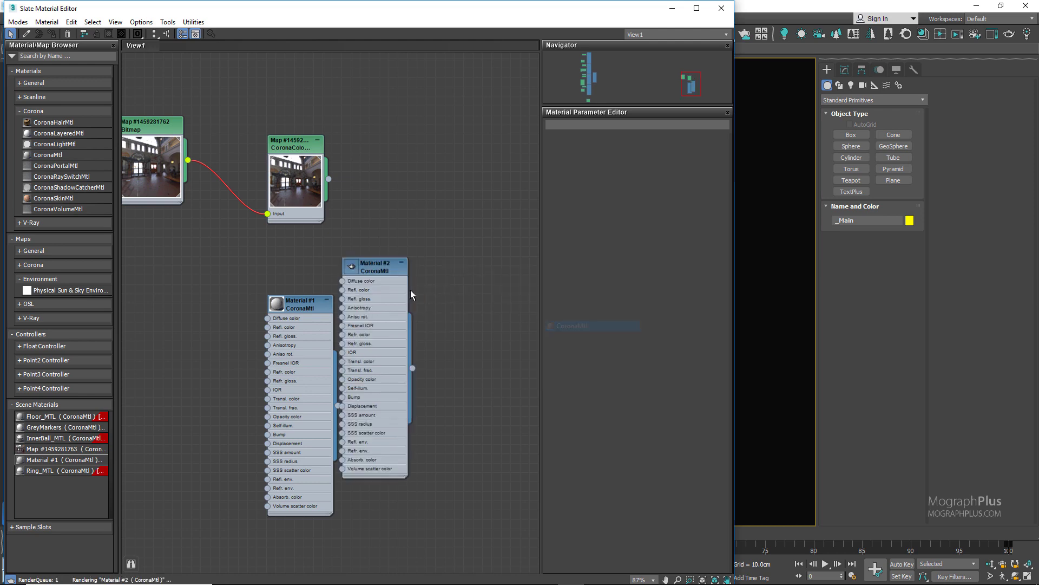
{"action": "right_click", "coordinate": [391, 270]}
{"action": "left_click", "coordinate": [428, 282]}
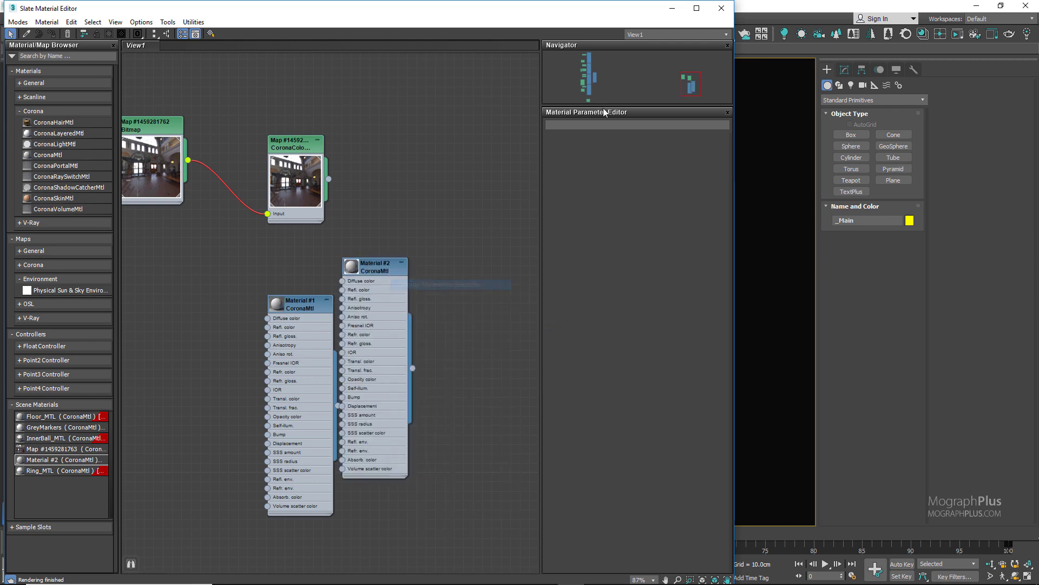
{"action": "left_click", "coordinate": [722, 8]}
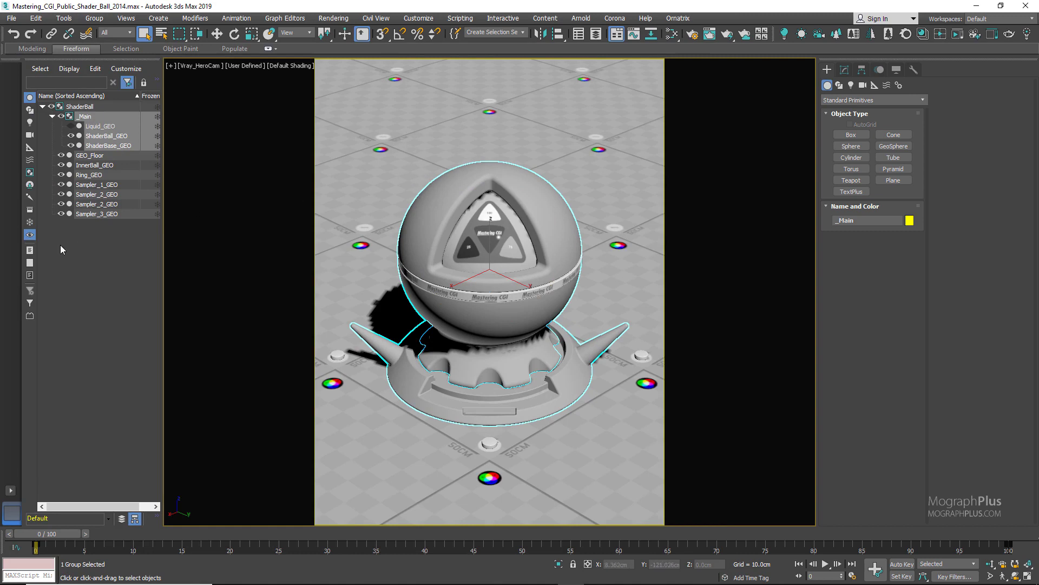
{"action": "left_click", "coordinate": [104, 275]}
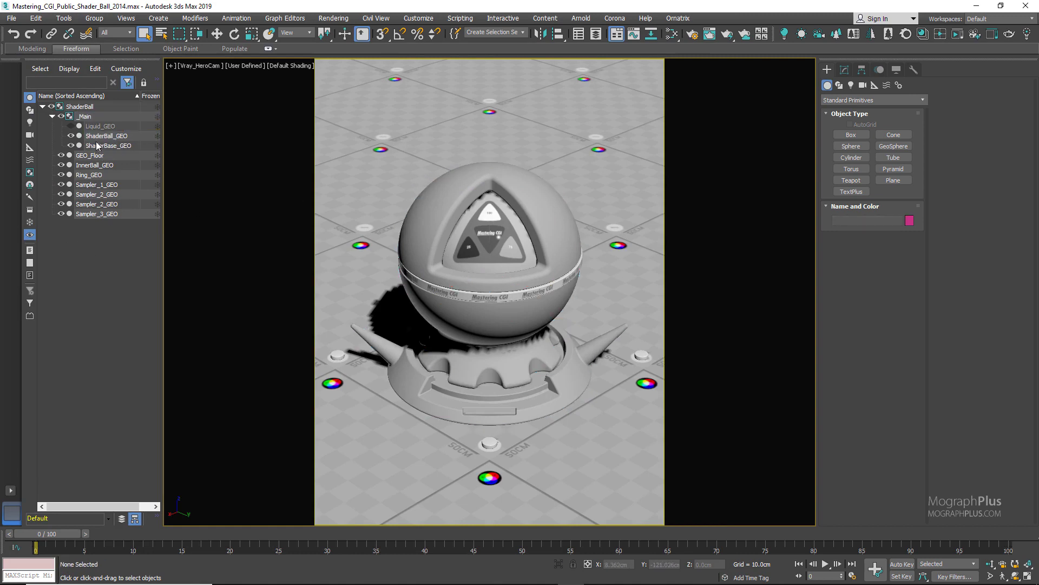
{"action": "left_click", "coordinate": [71, 126]}
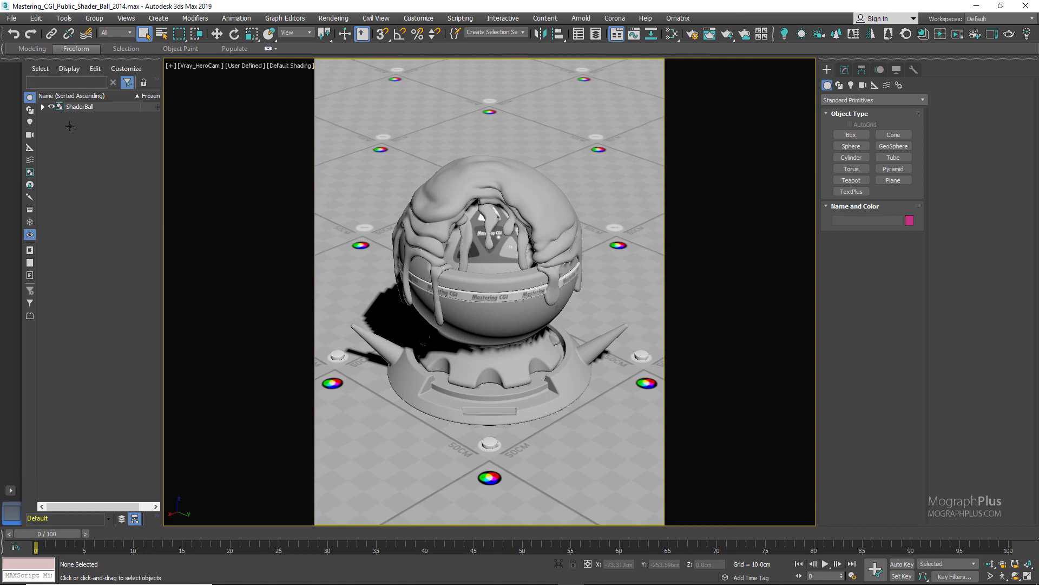
{"action": "left_click", "coordinate": [468, 185]}
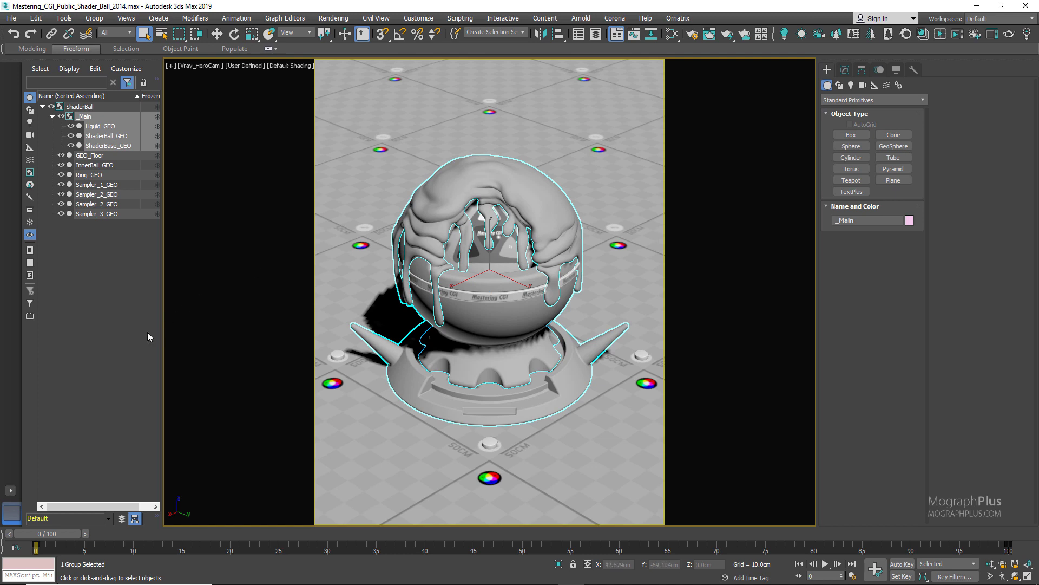
{"action": "left_click", "coordinate": [87, 301]}
{"action": "left_click", "coordinate": [71, 126]}
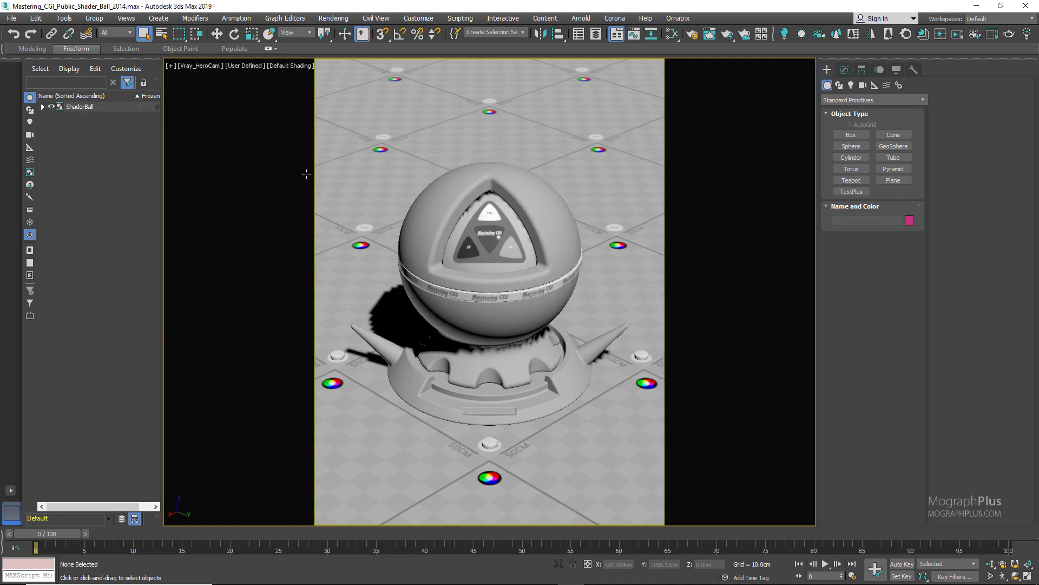
{"action": "left_click", "coordinate": [956, 37]}
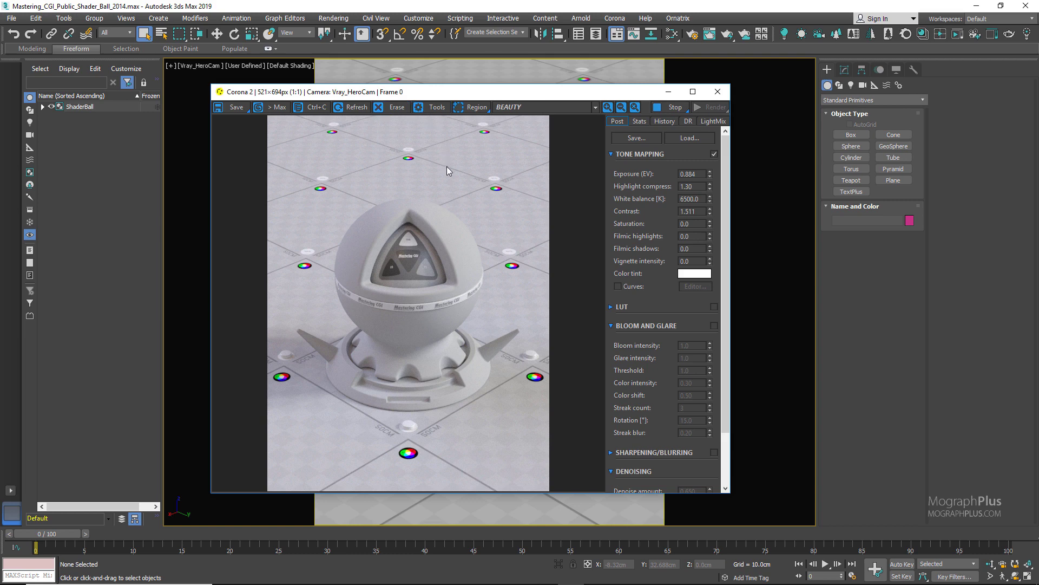
{"action": "left_click", "coordinate": [717, 91]}
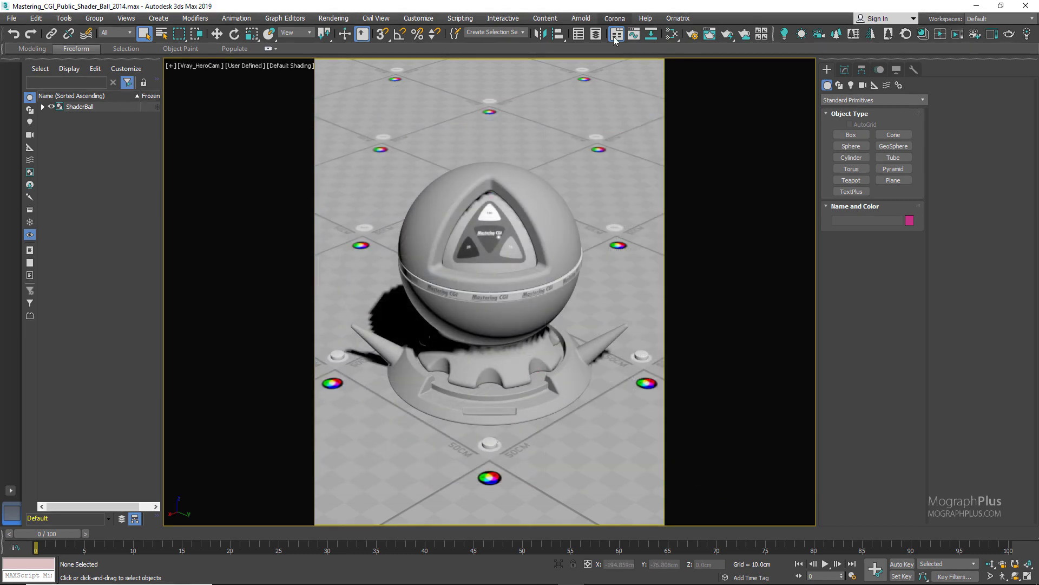
{"action": "left_click", "coordinate": [672, 34]}
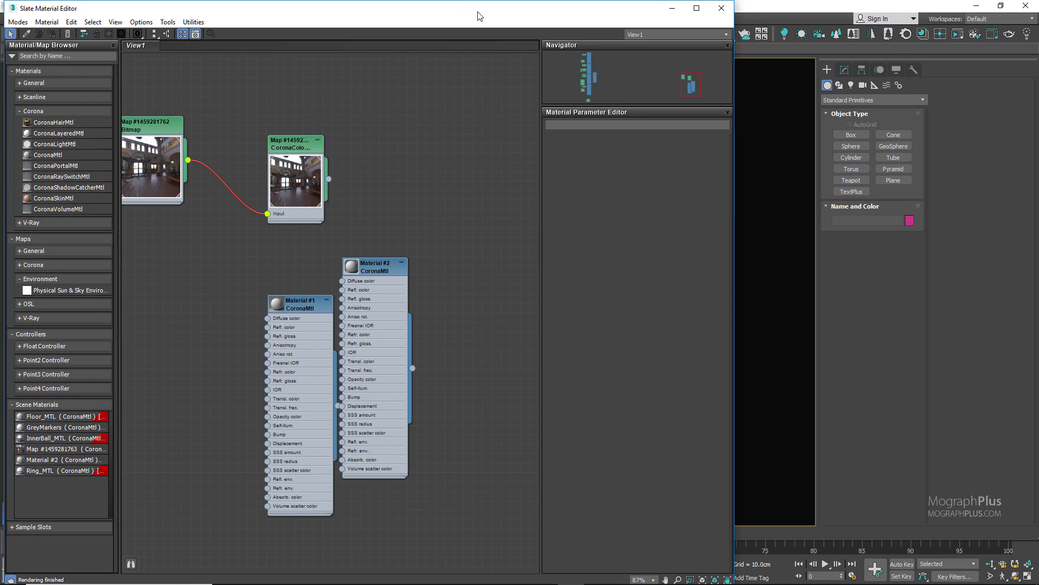
{"action": "left_click_drag", "start_coordinate": [479, 14], "coordinate": [410, 44]}
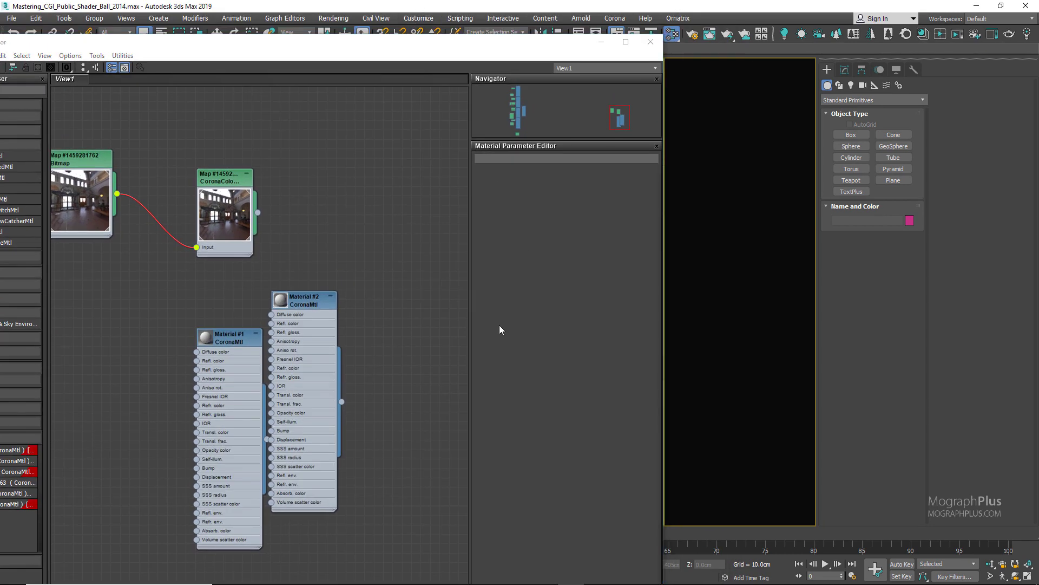
{"action": "key", "text": "8"}
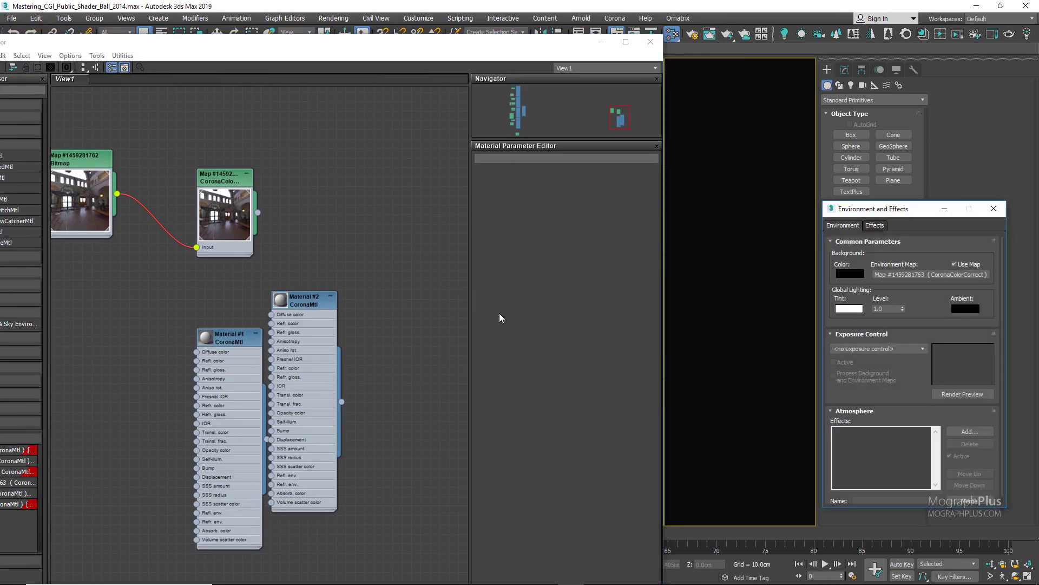
{"action": "left_click_drag", "start_coordinate": [889, 216], "coordinate": [730, 197]}
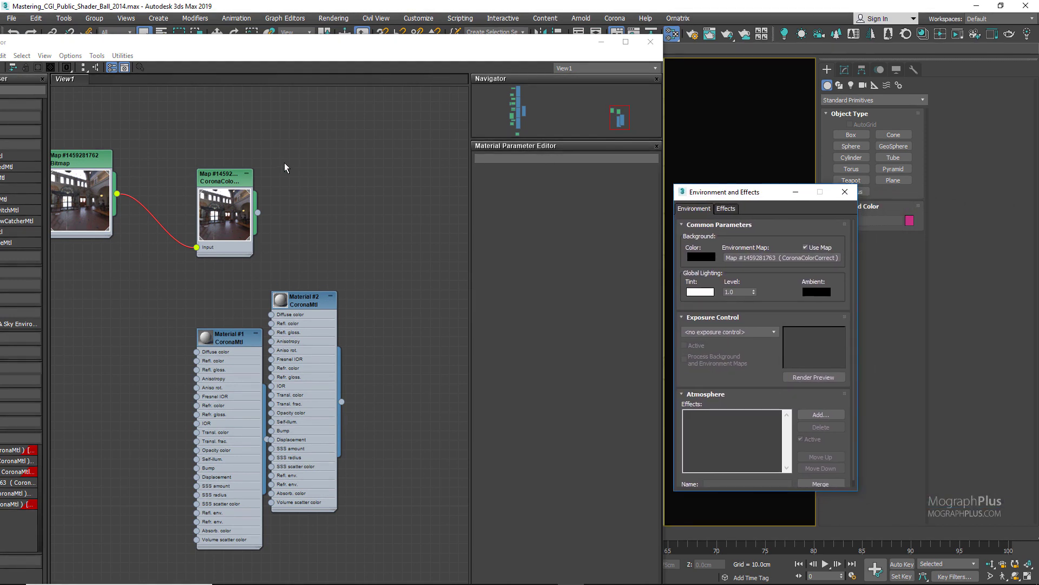
{"action": "middle_click_drag", "start_coordinate": [285, 166], "coordinate": [395, 151]}
{"action": "right_click", "coordinate": [188, 268]}
{"action": "mouse_move", "coordinate": [208, 286]}
{"action": "mouse_move", "coordinate": [325, 285]}
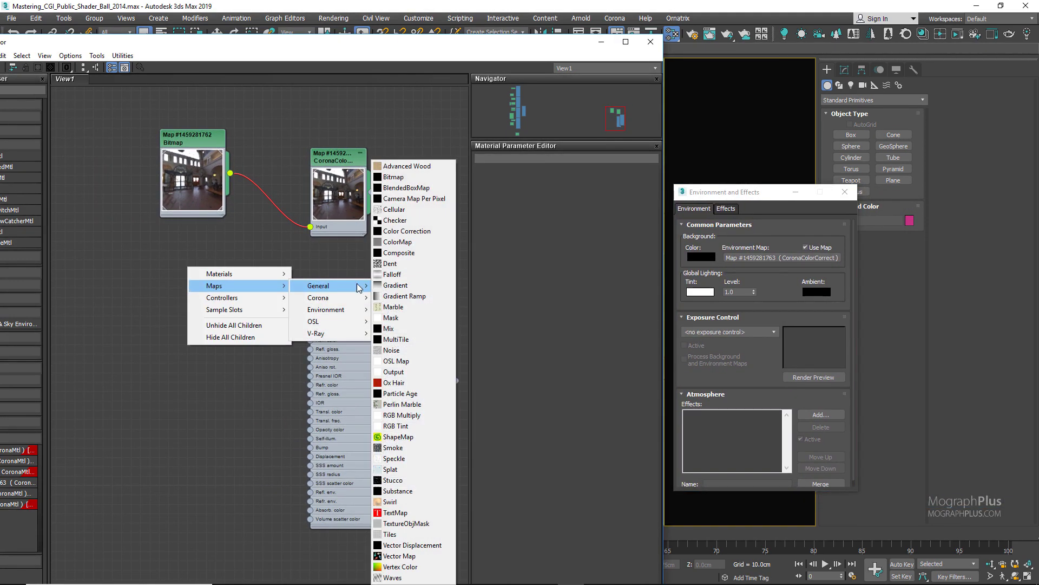
{"action": "left_click", "coordinate": [183, 247]}
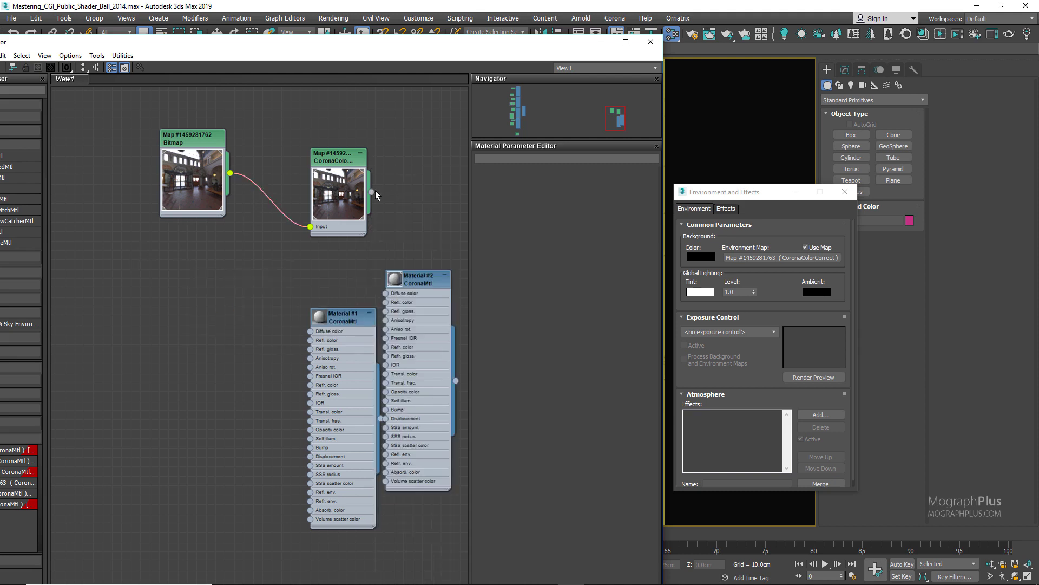
{"action": "left_click_drag", "start_coordinate": [230, 175], "coordinate": [214, 290]}
{"action": "left_click", "coordinate": [138, 298]}
{"action": "left_click", "coordinate": [650, 42]}
Close Environment and Effects and load Mastering_CGI_ShaderBall_2016 without saving, then select its Main group
{"action": "left_click", "coordinate": [844, 191]}
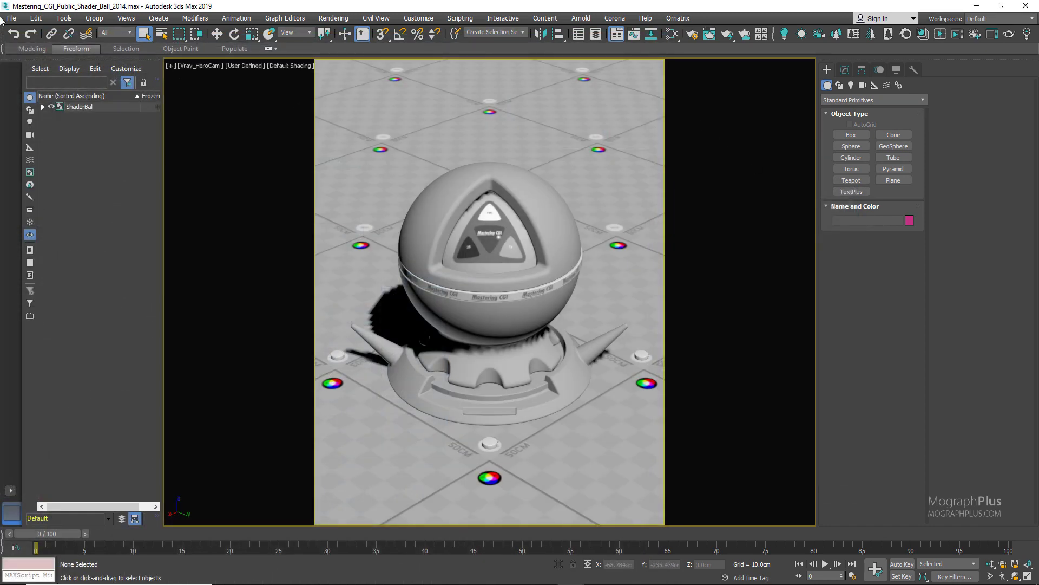
{"action": "left_click", "coordinate": [10, 20]}
{"action": "left_click", "coordinate": [29, 63]}
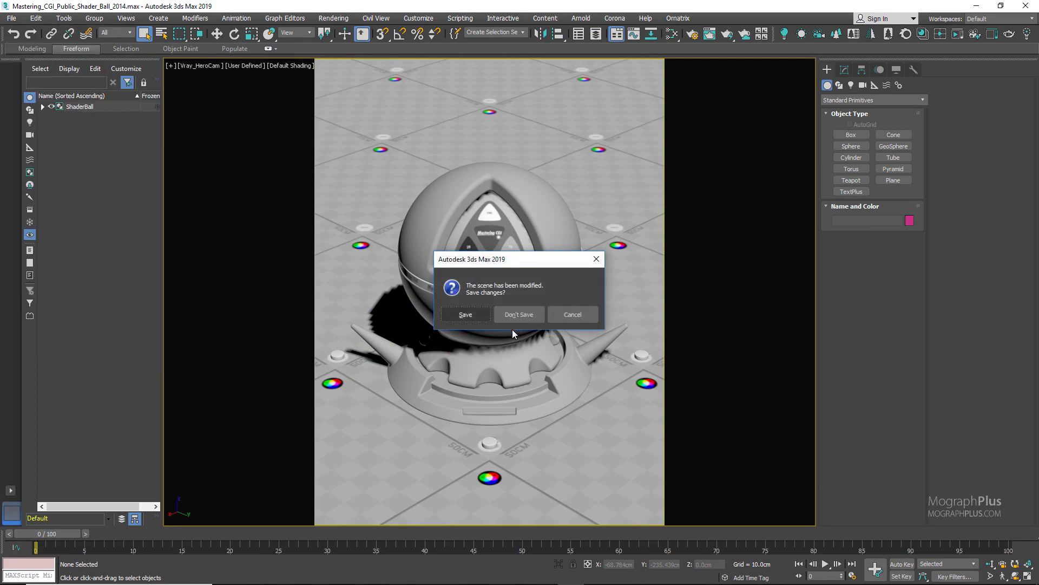
{"action": "left_click", "coordinate": [519, 315]}
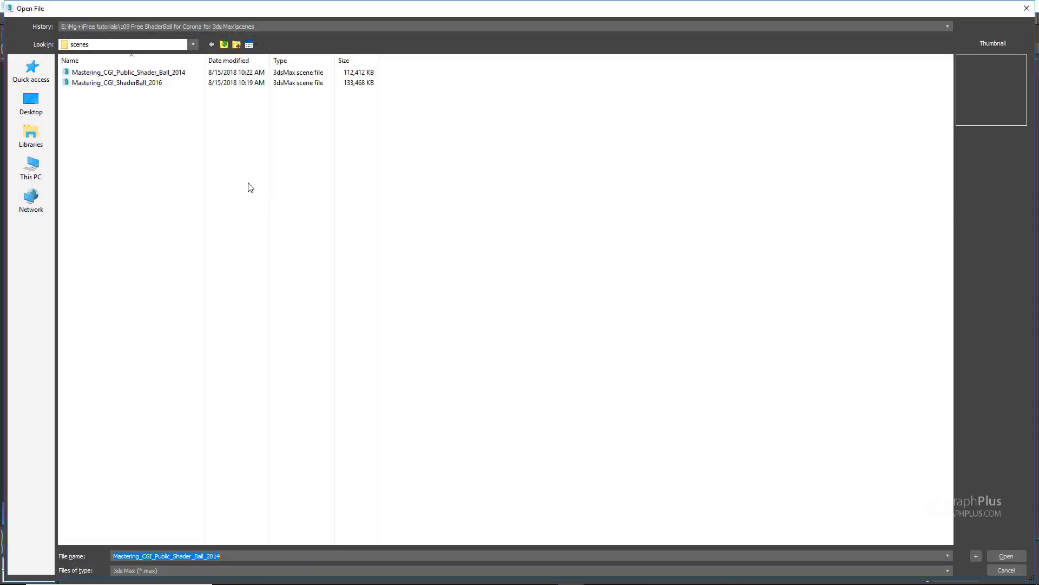
{"action": "double_click", "coordinate": [137, 83]}
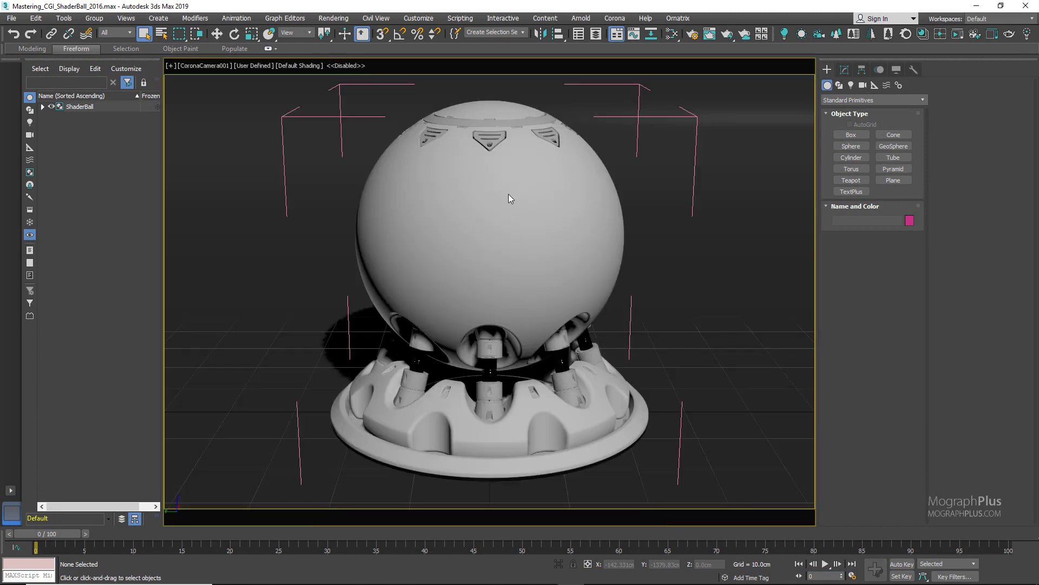
{"action": "left_click", "coordinate": [477, 191]}
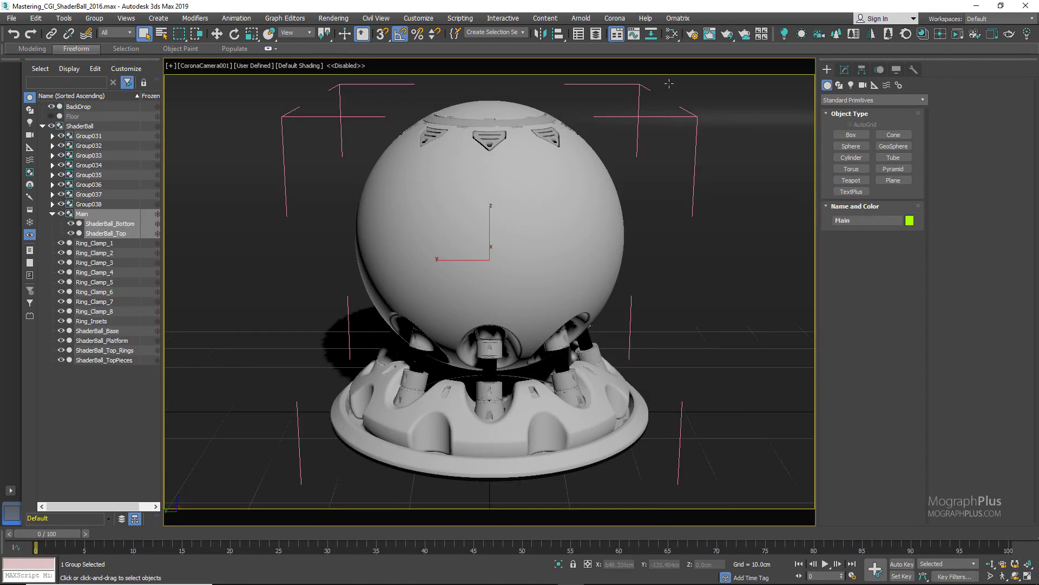